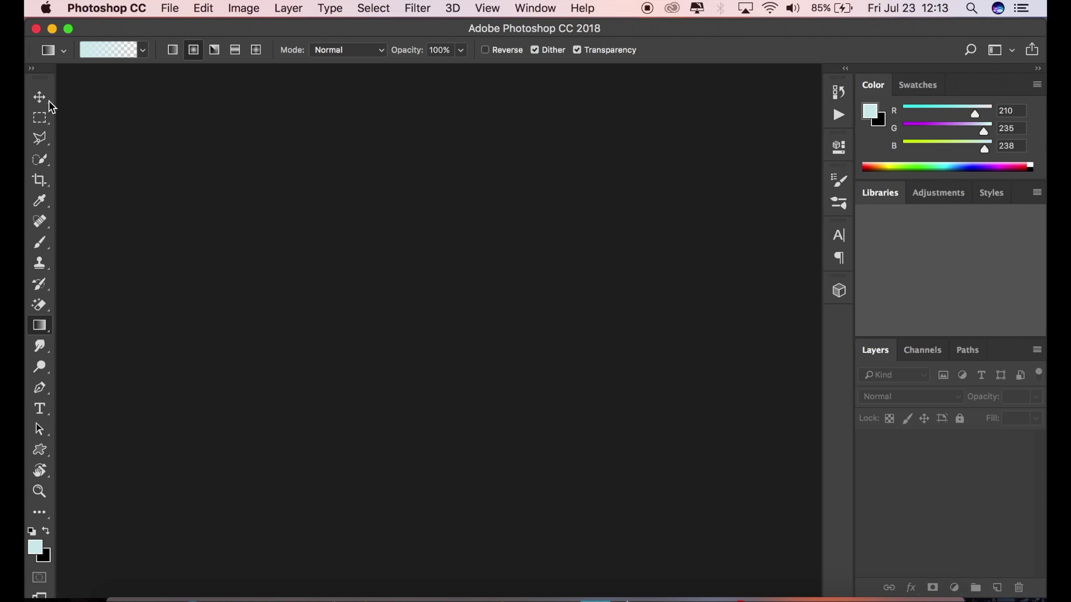
- Select the Move tool and reset colours to black foreground and white background
left_click(44, 98)
left_click(35, 527)
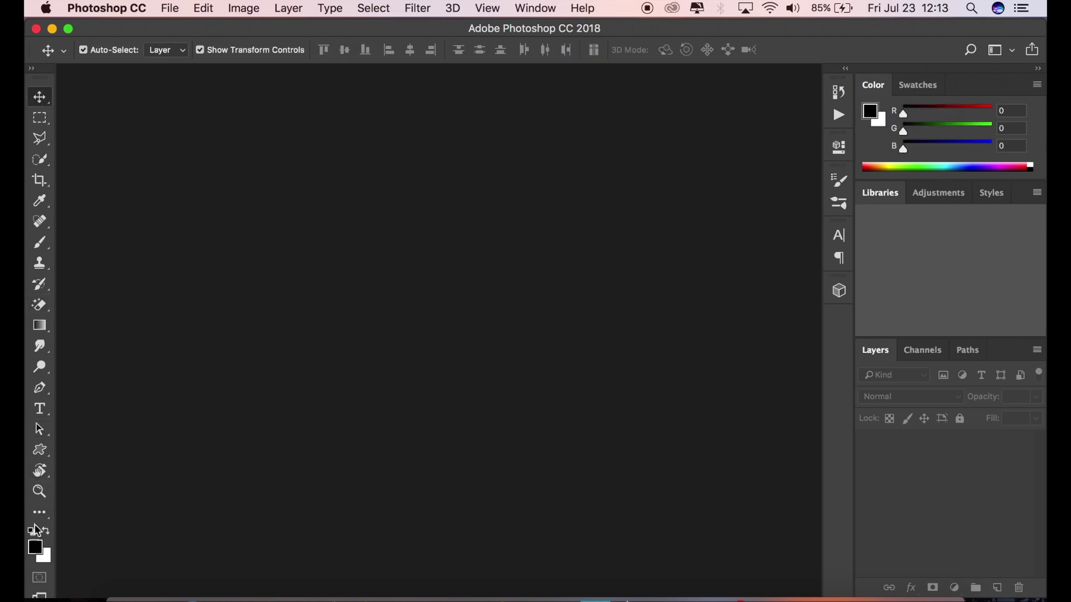
- Open the _DSC0691.JPG portrait and duplicate its Background layer into Background copy
left_click(167, 9)
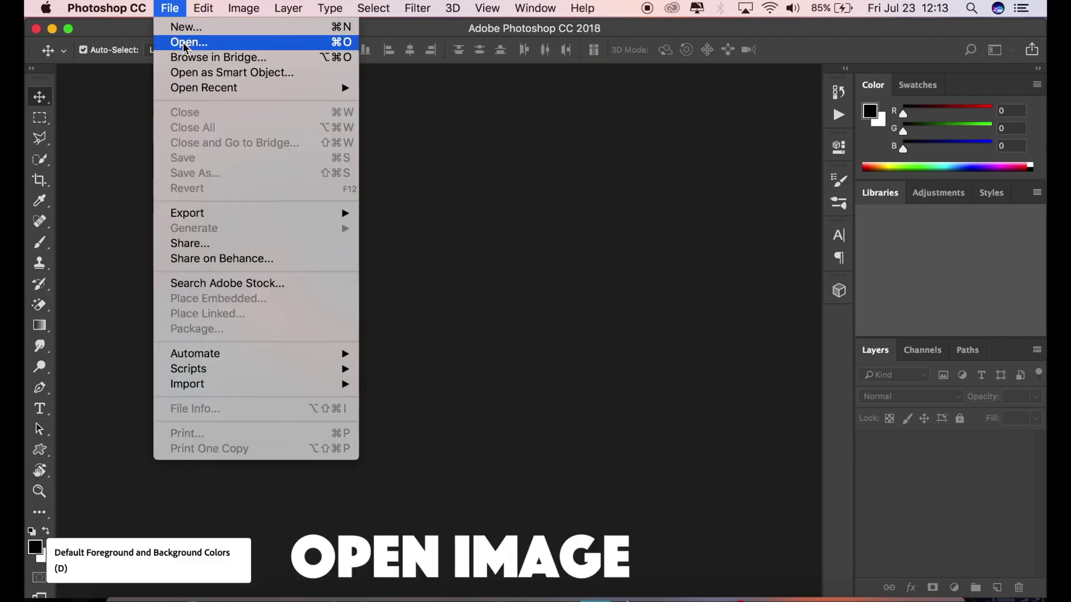
left_click(186, 42)
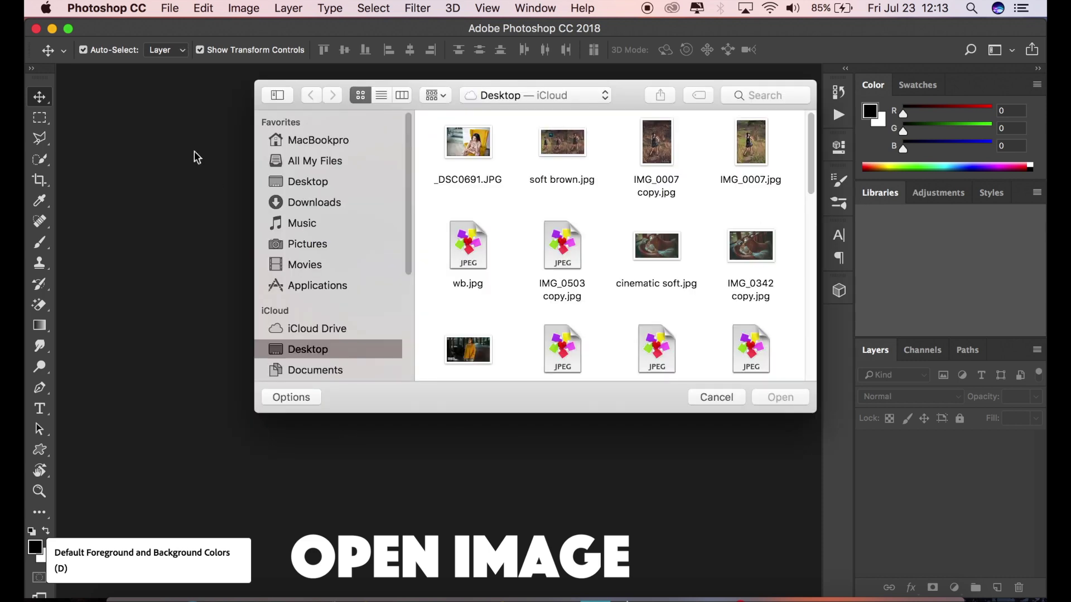
left_click(485, 151)
left_click(794, 398)
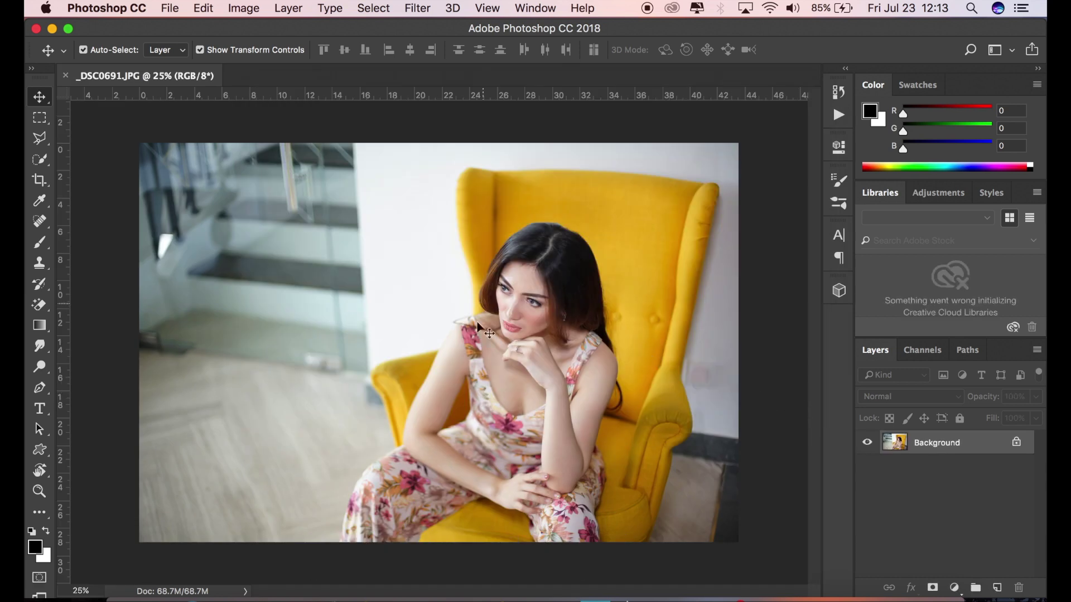
left_click_drag(938, 447, 998, 585)
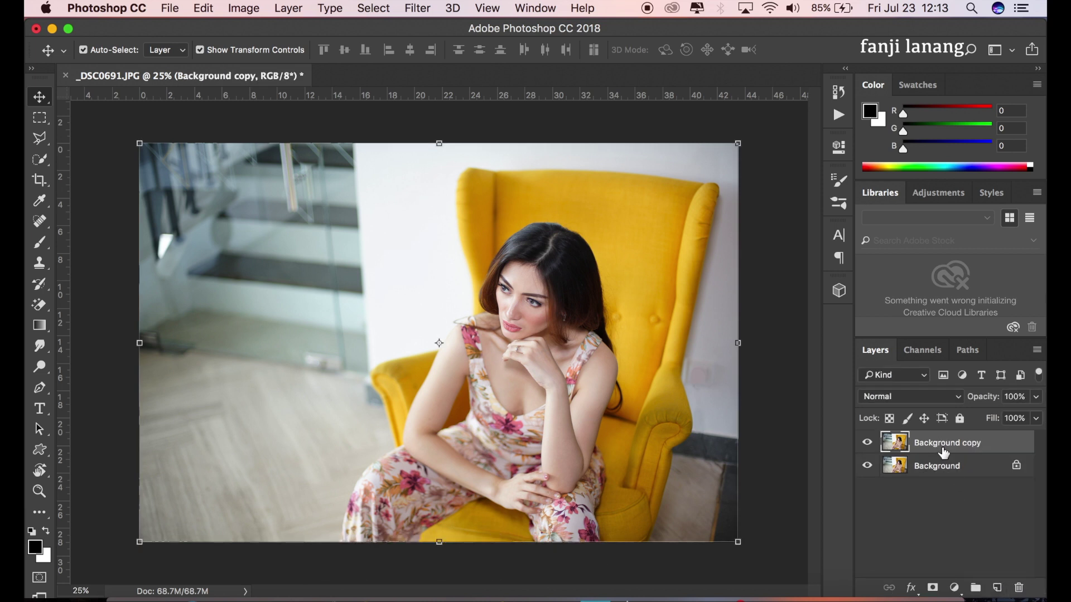
left_click(419, 8)
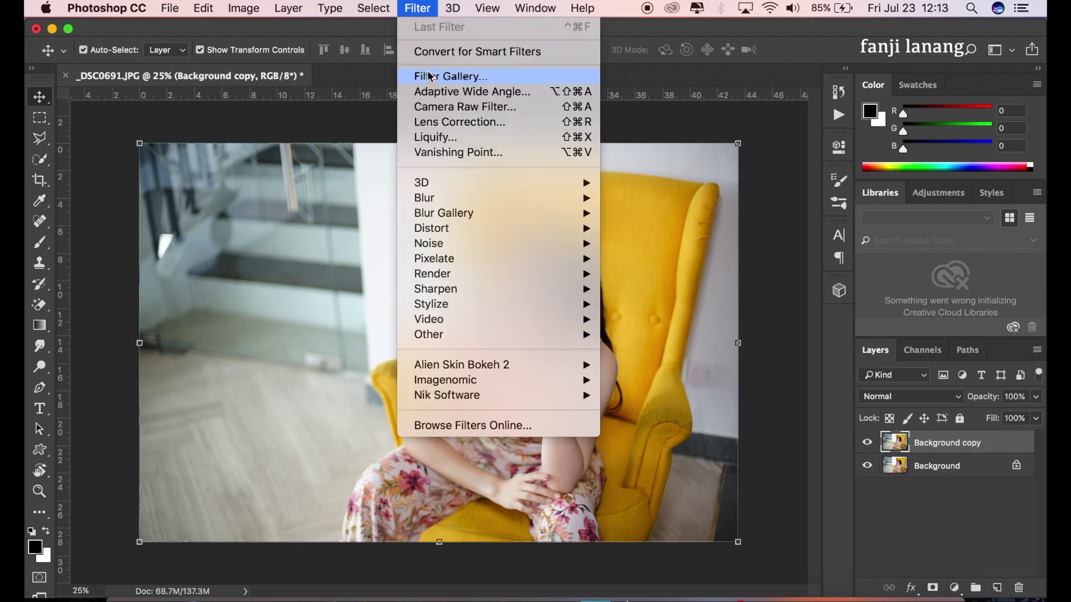
- Apply the Camera Raw Filter and cool the white balance to Temperature -6, Tint -3
left_click(436, 106)
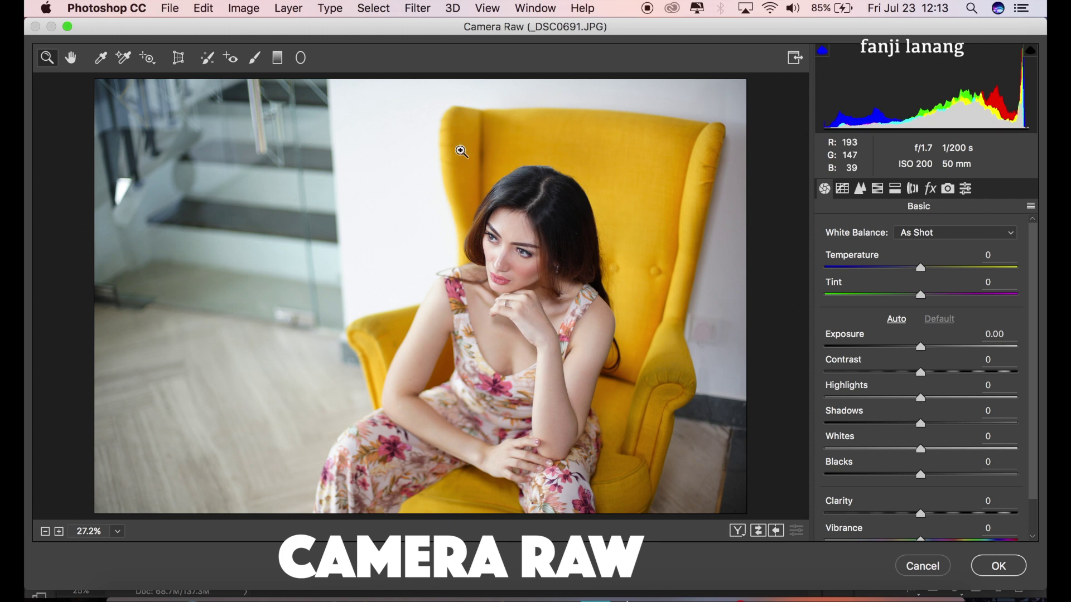
left_click(917, 268)
left_click_drag(917, 269, 913, 277)
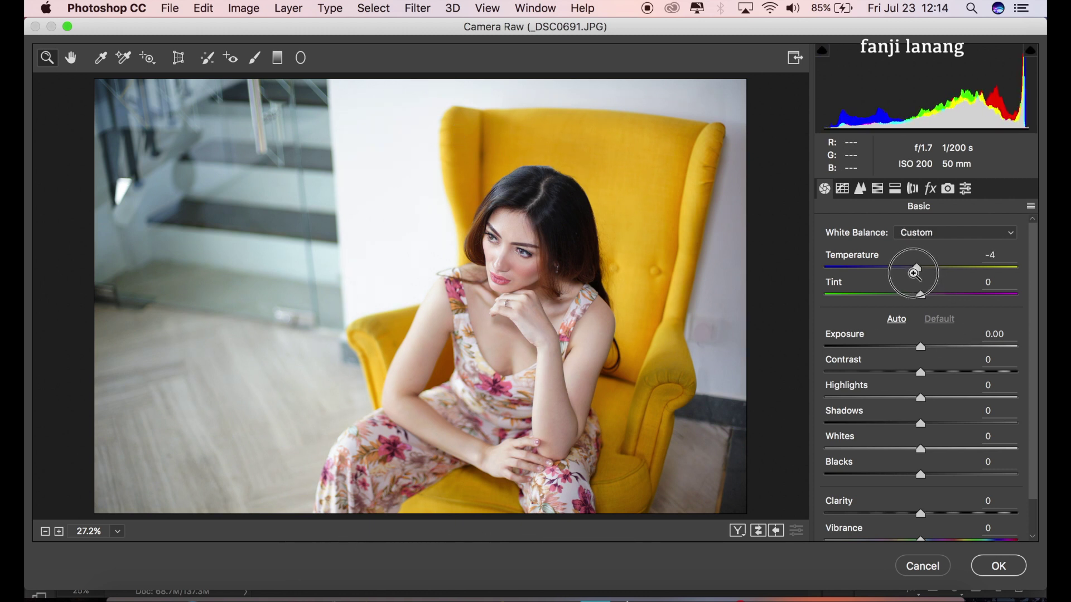
left_click_drag(913, 276, 920, 307)
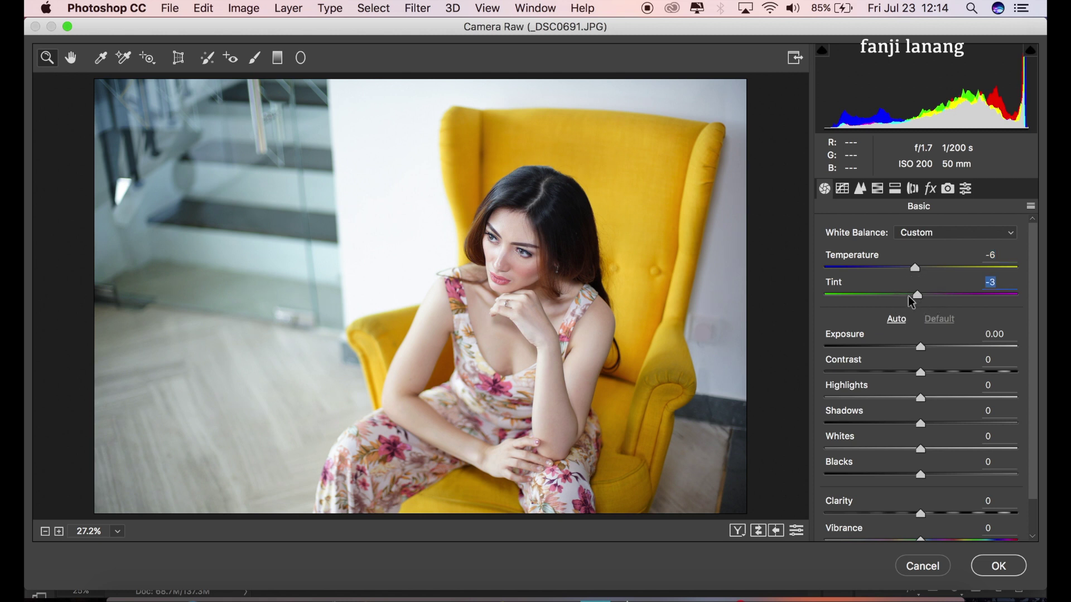
- Set Contrast +5, Highlights -100, Shadows +45 and Blacks -10 in the Basic panel
mouse_move(922, 373)
left_mouse_down()
mouse_move(932, 383)
mouse_move(754, 427)
left_mouse_up()
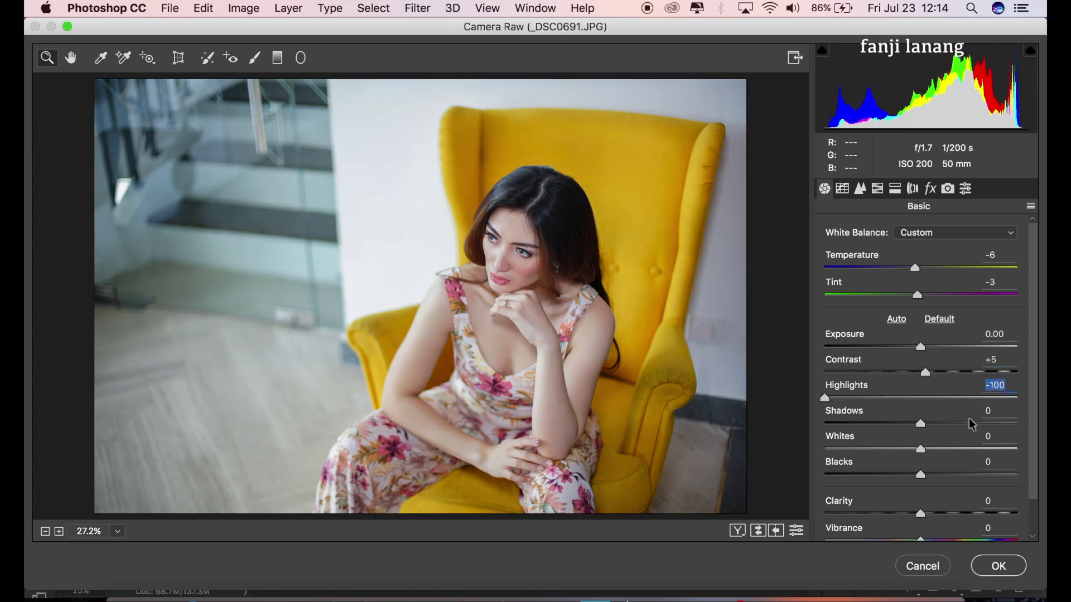
left_click_drag(954, 430, 966, 431)
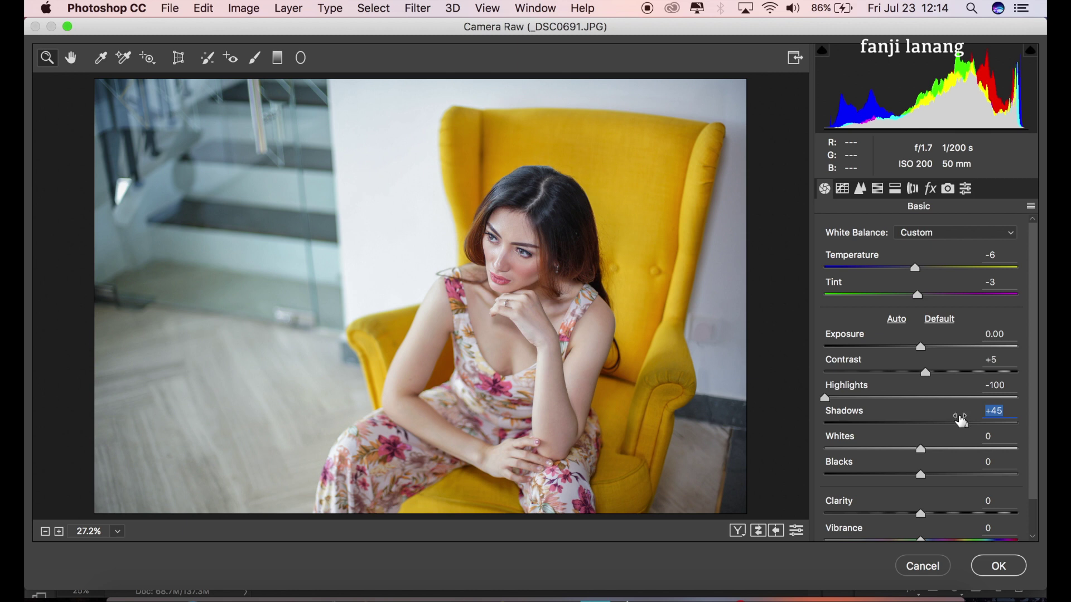
left_click_drag(926, 477, 912, 488)
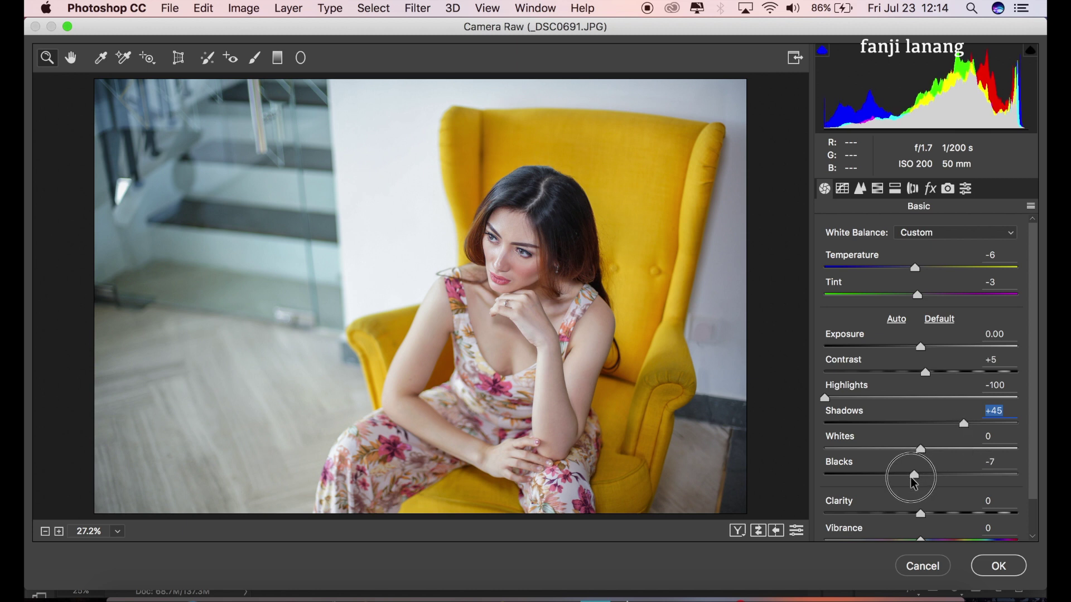
left_click_drag(912, 488, 910, 492)
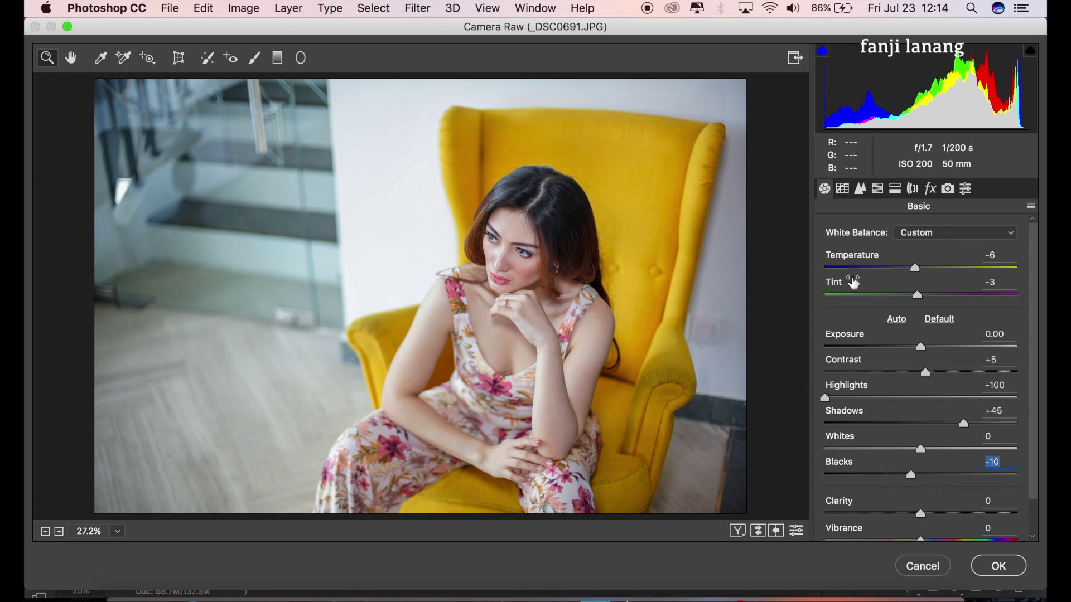
left_click(842, 190)
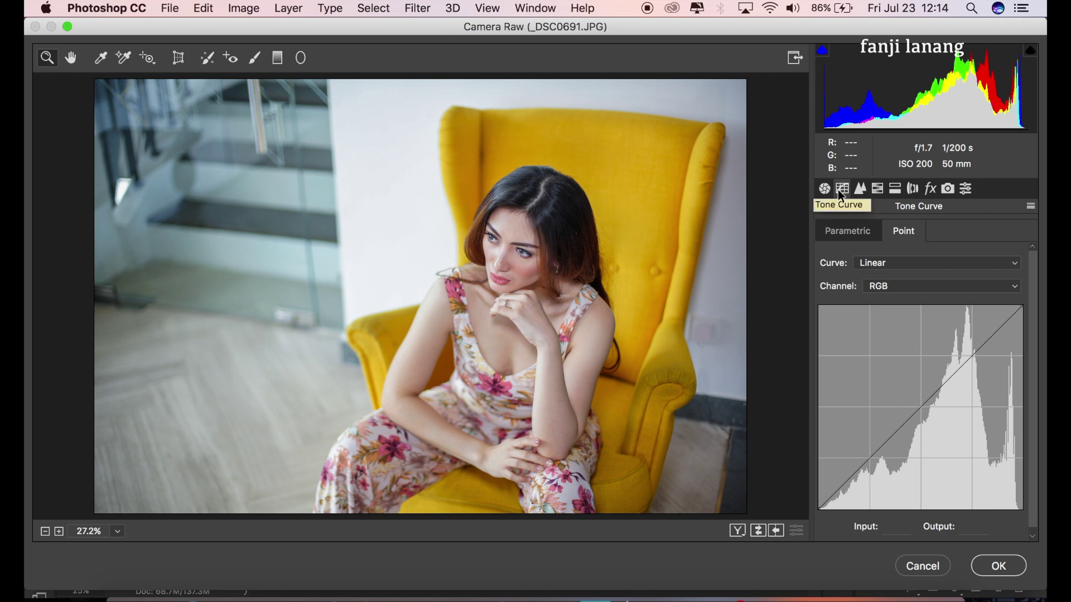
- Lower the Red channel tone curve's white point to 249
left_click(911, 286)
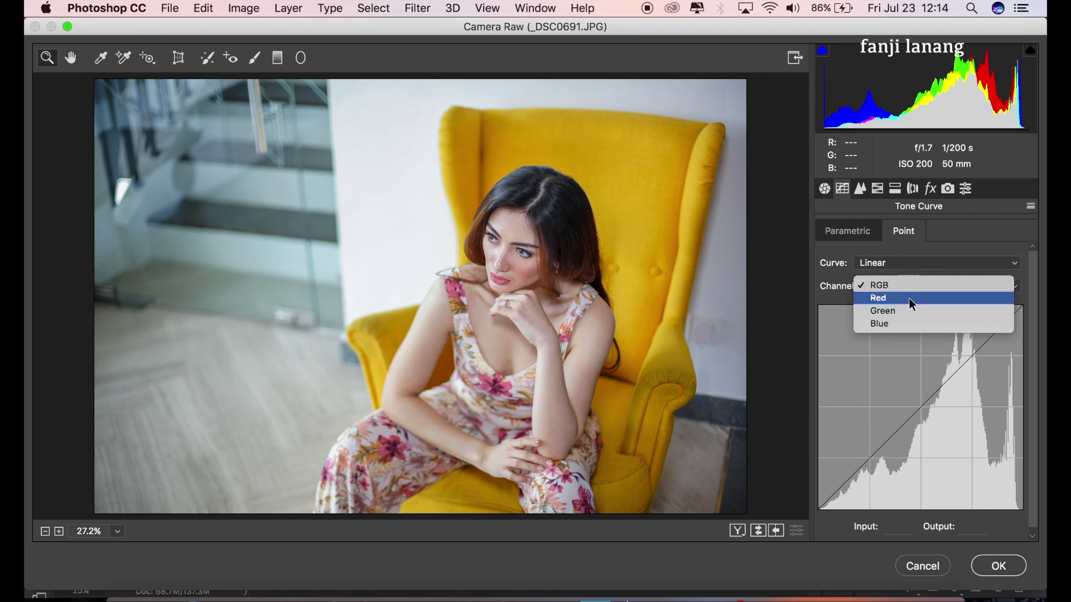
left_click(910, 296)
left_click_drag(1023, 305, 1030, 317)
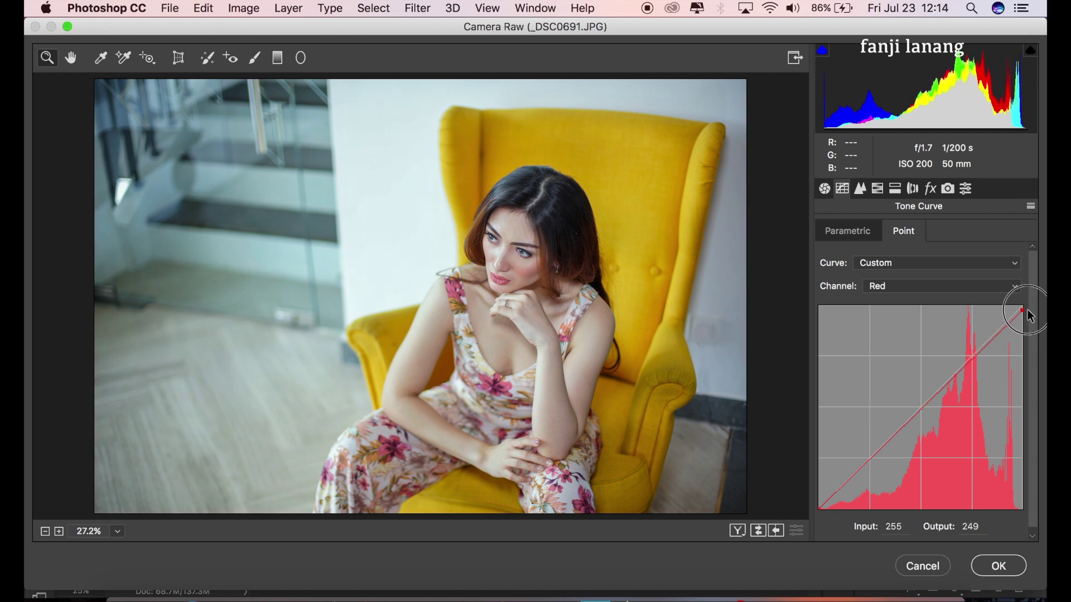
left_click(861, 189)
- Set HSL Oranges Hue +10 and Luminance +20, and Split Toning highlight hue 200
left_click(877, 189)
left_click(834, 258)
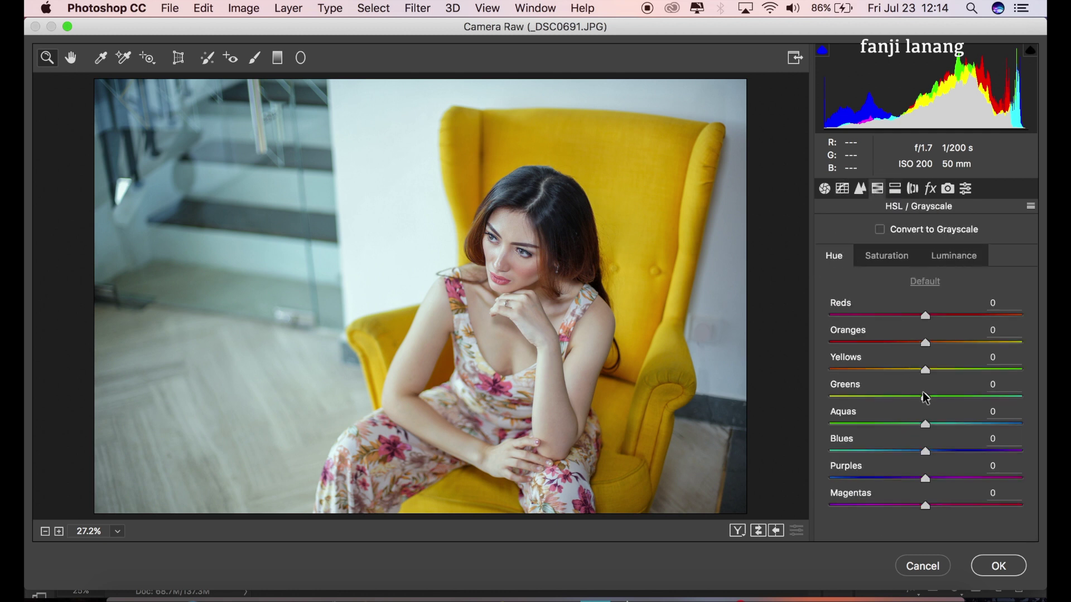
left_click_drag(926, 342, 937, 361)
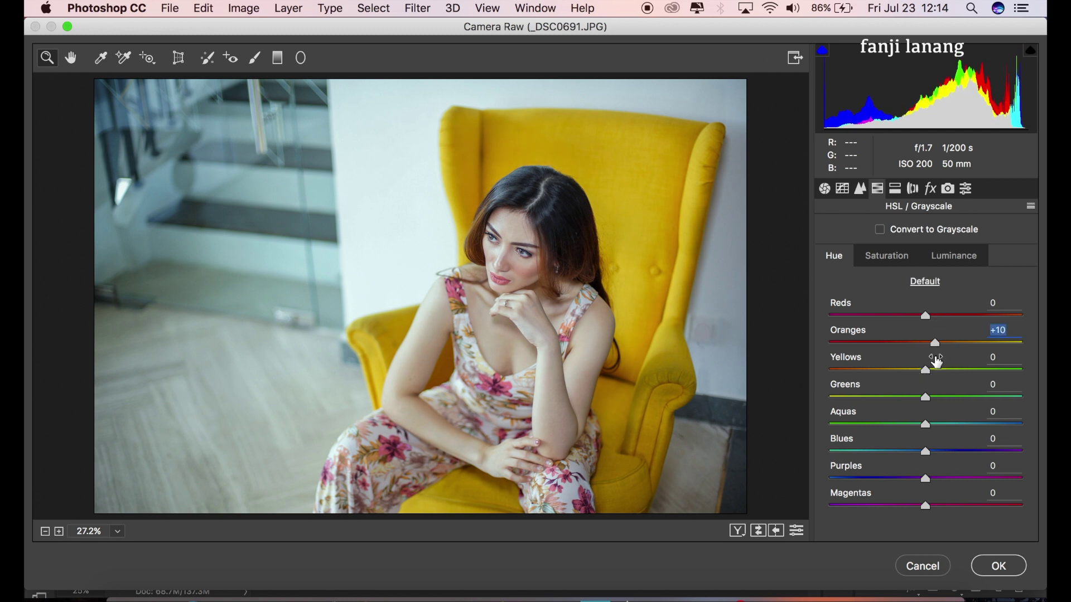
left_click(893, 260)
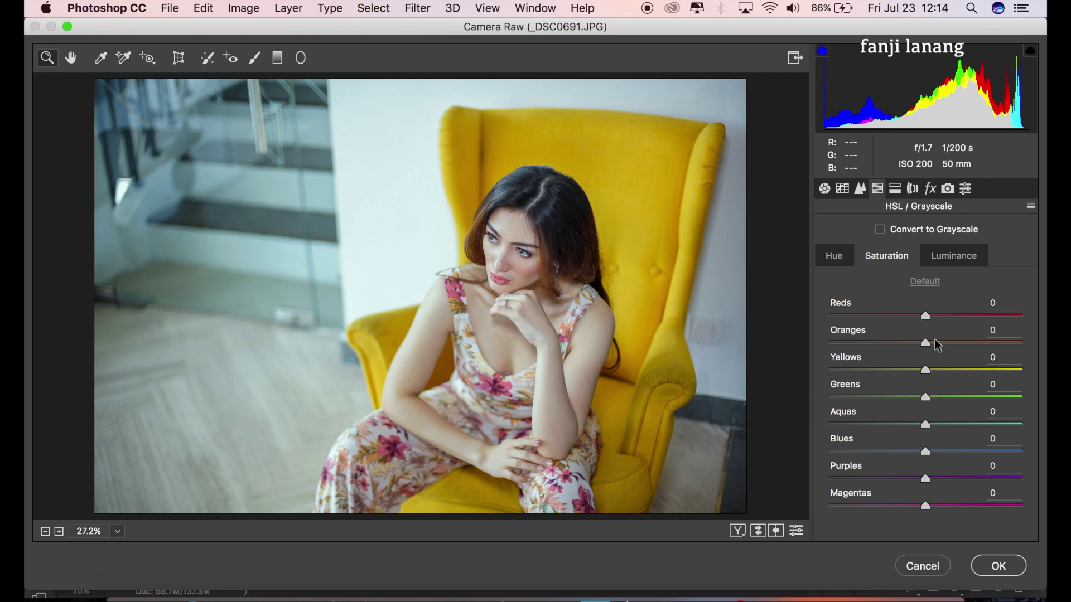
left_click(946, 258)
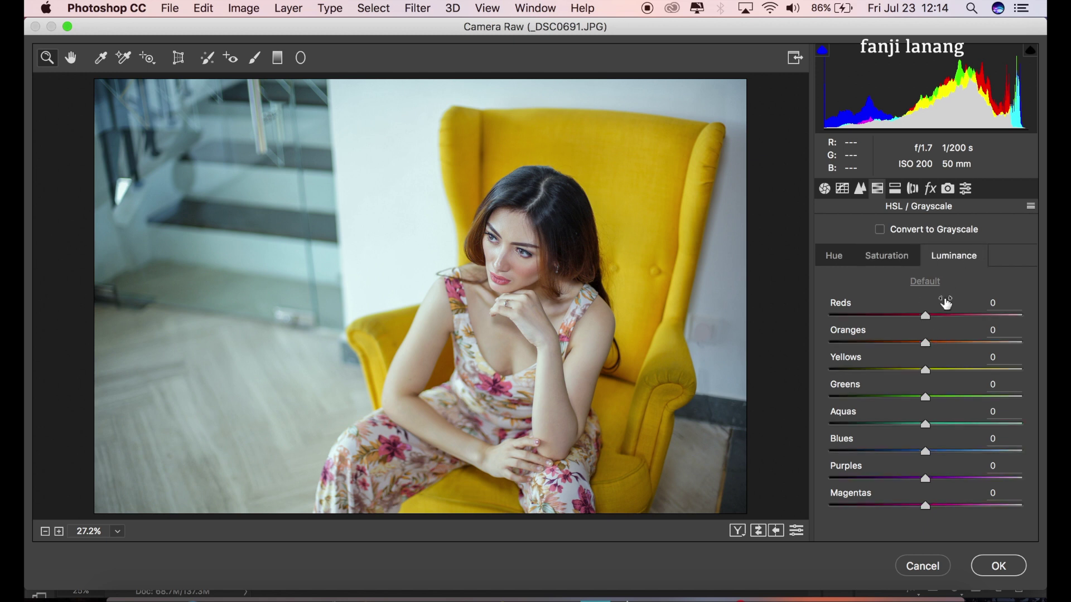
left_click_drag(944, 346, 946, 359)
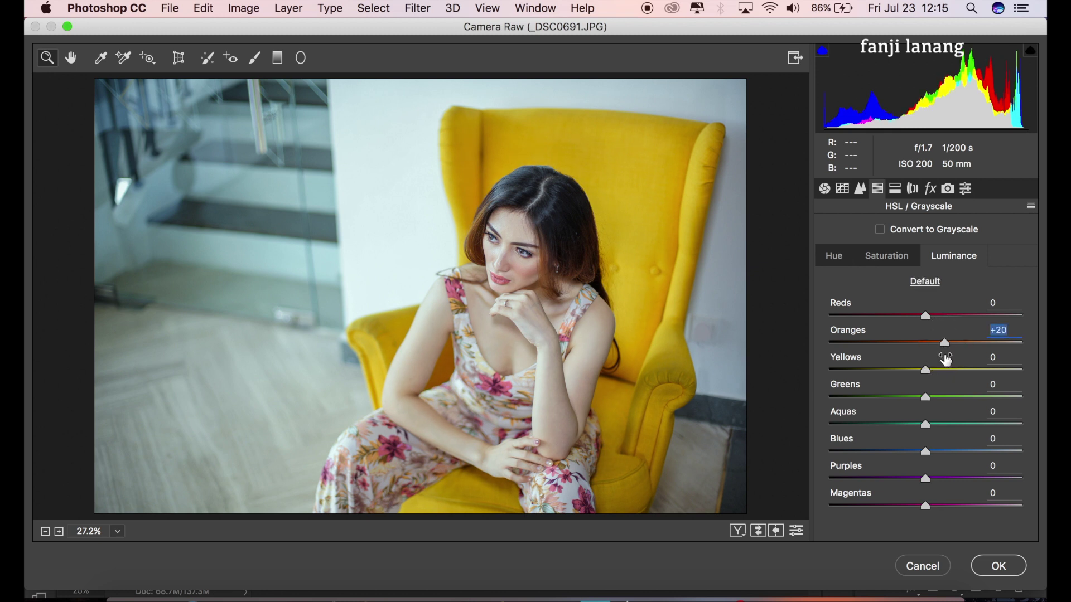
left_click(896, 189)
left_click_drag(926, 255, 939, 268)
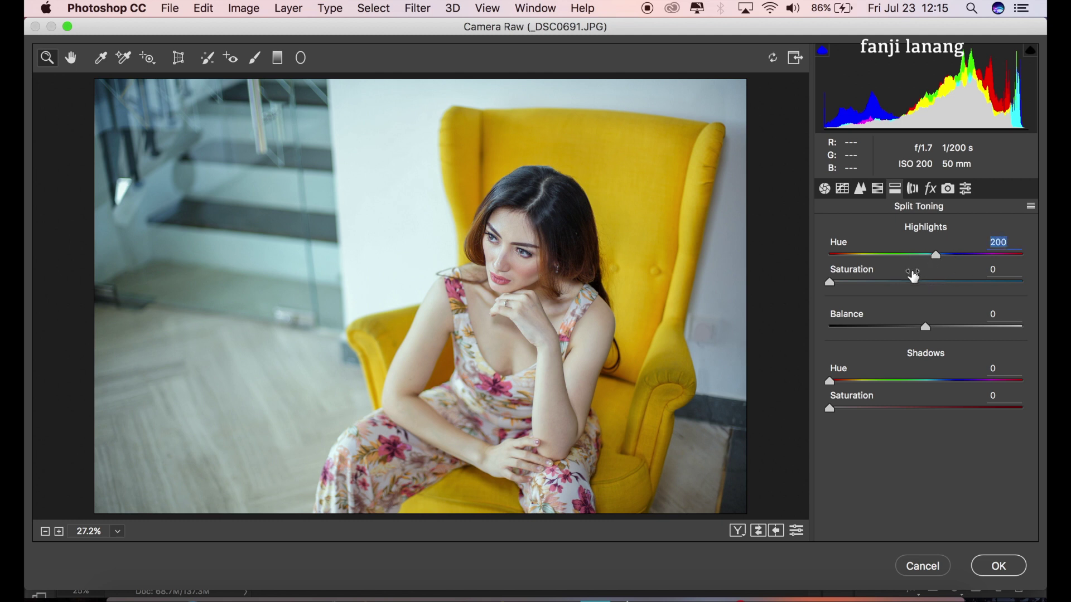
- Give the split-toning highlights a saturation of 10
left_click(850, 286)
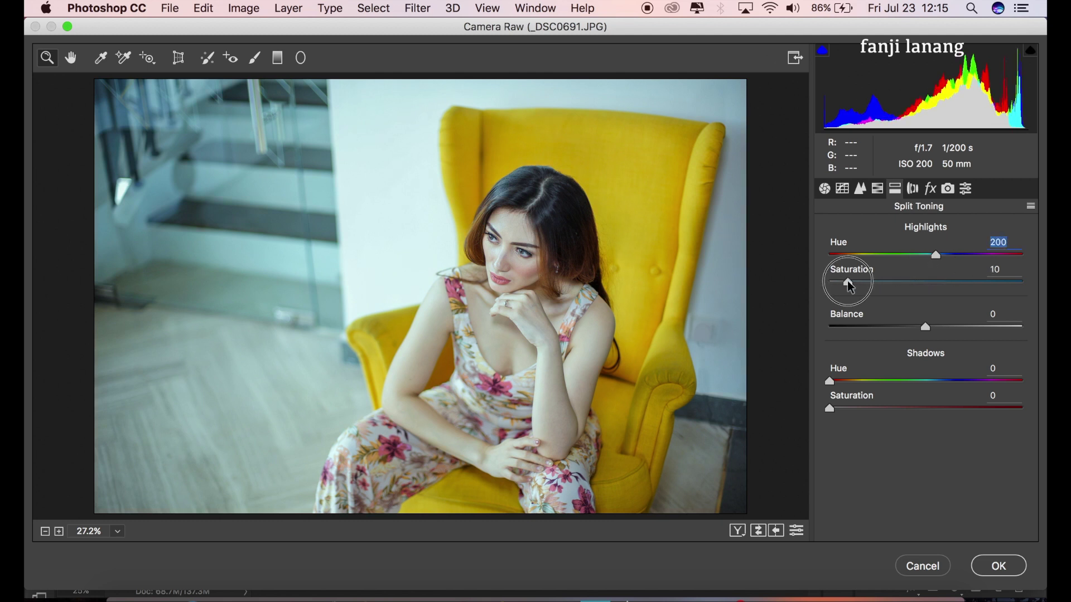
left_click(912, 190)
left_click(932, 191)
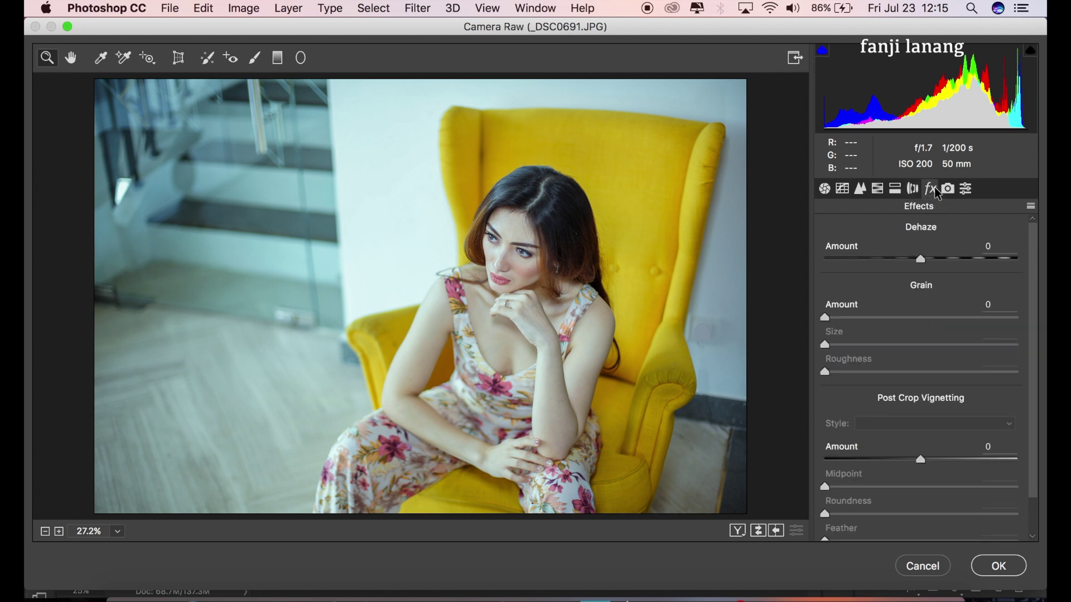
left_click(948, 190)
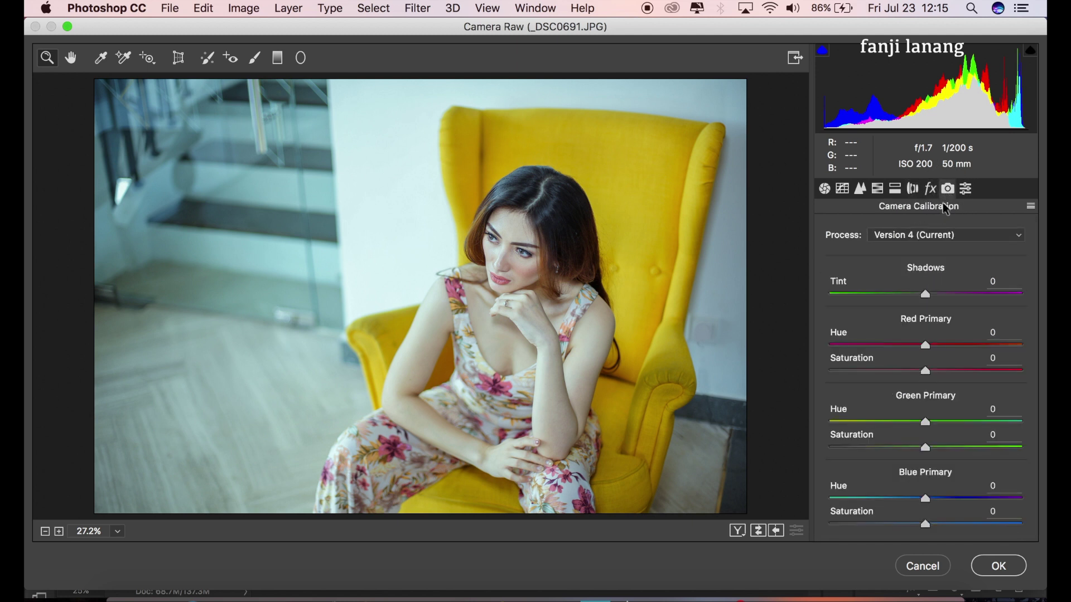
- Set calibration Red and Green Primary Hue +50, Blue -35, compare before/after, and apply
left_click_drag(961, 345, 974, 357)
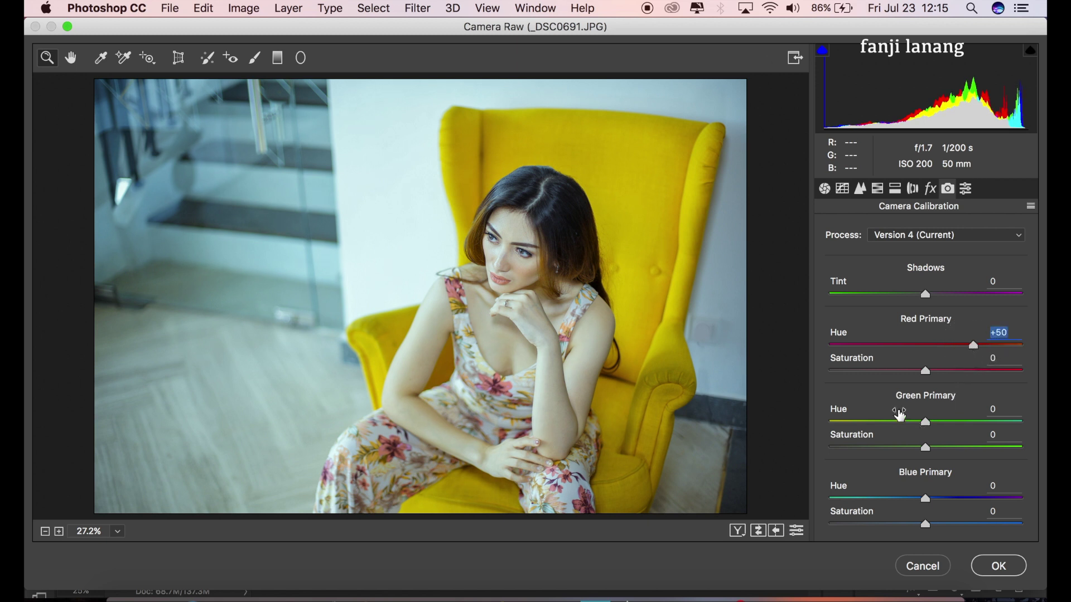
left_click_drag(973, 422, 974, 429)
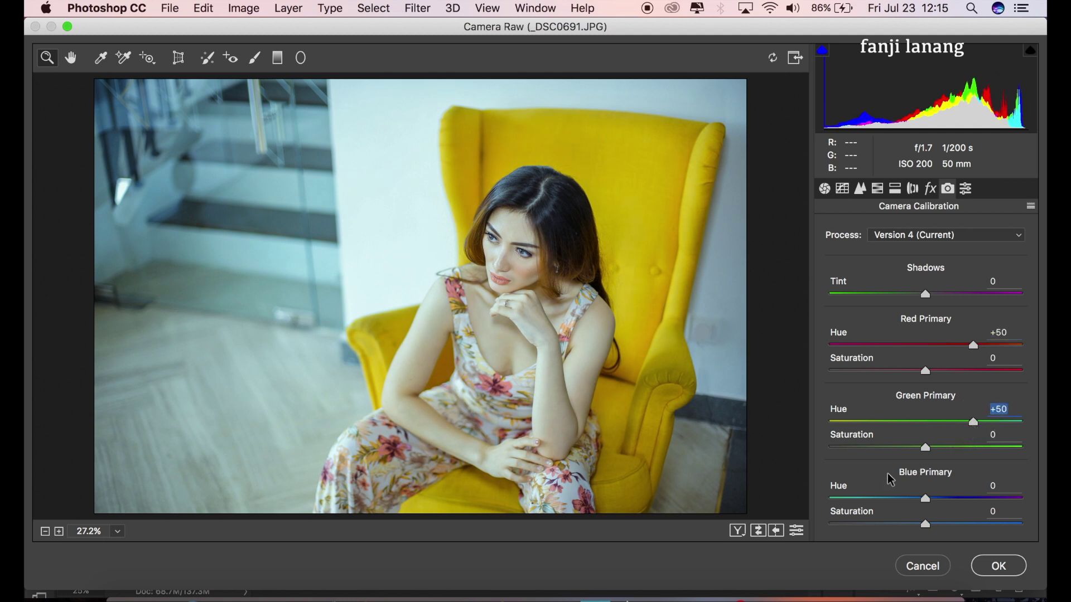
left_click_drag(912, 508, 892, 516)
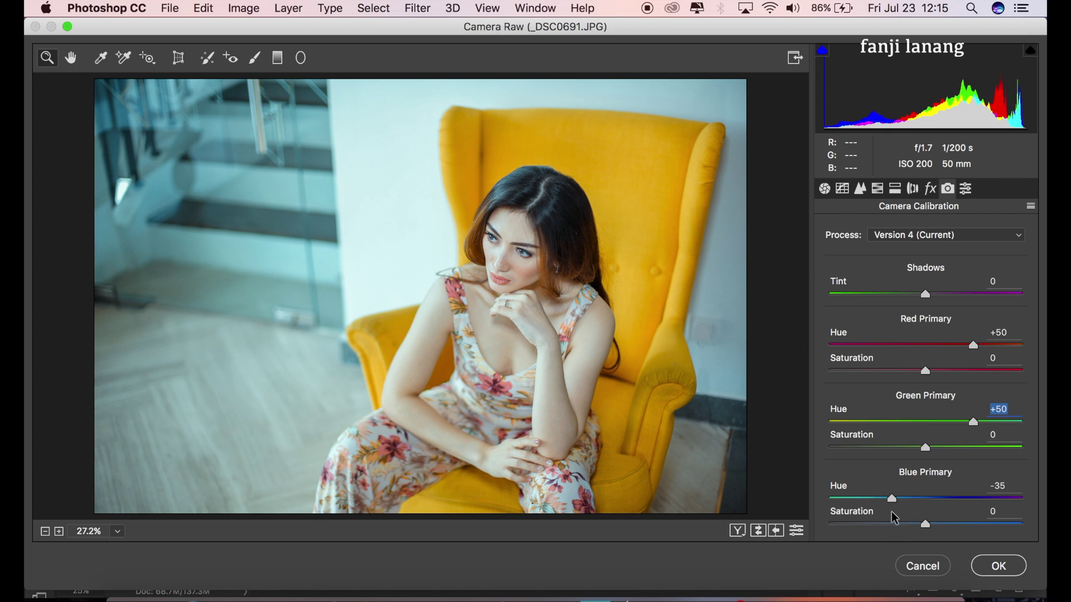
left_click(737, 532)
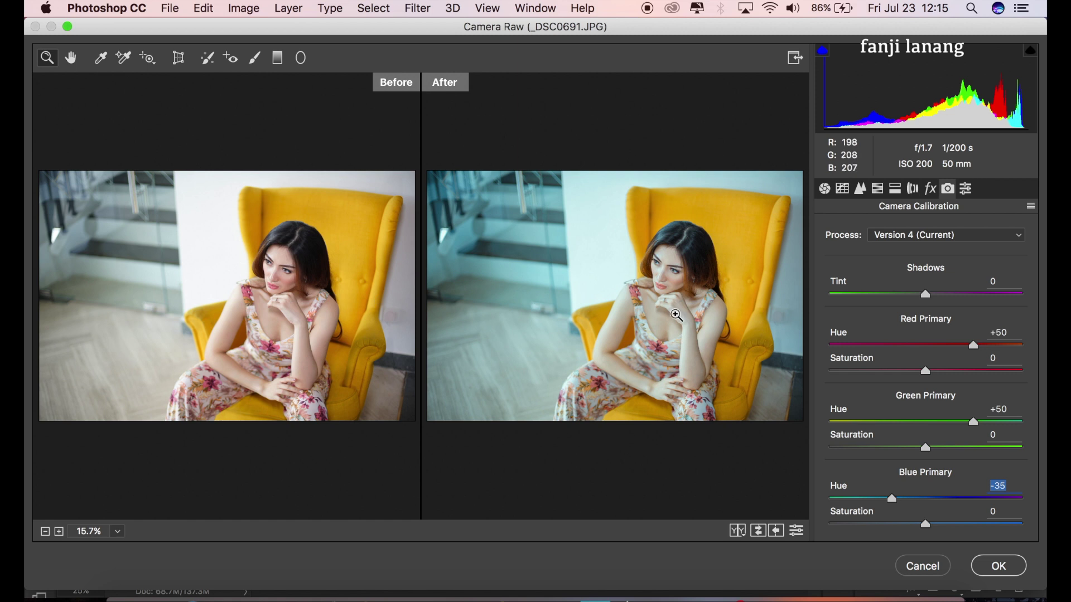
left_click(995, 569)
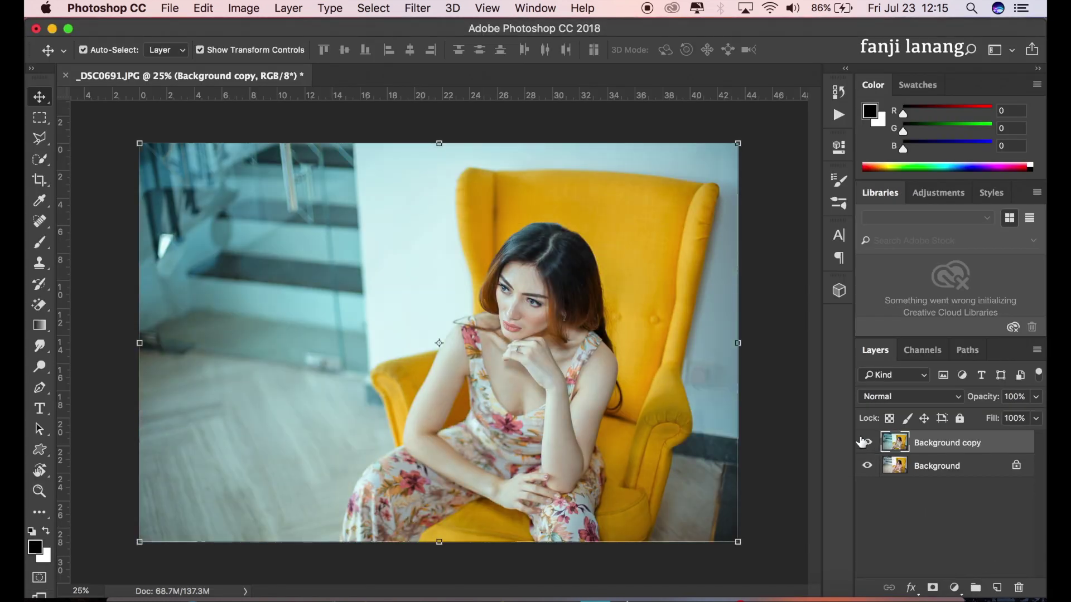
- Add a new Layer 1 and choose the Foreground to Transparent gradient
left_click(866, 442)
left_click(996, 588)
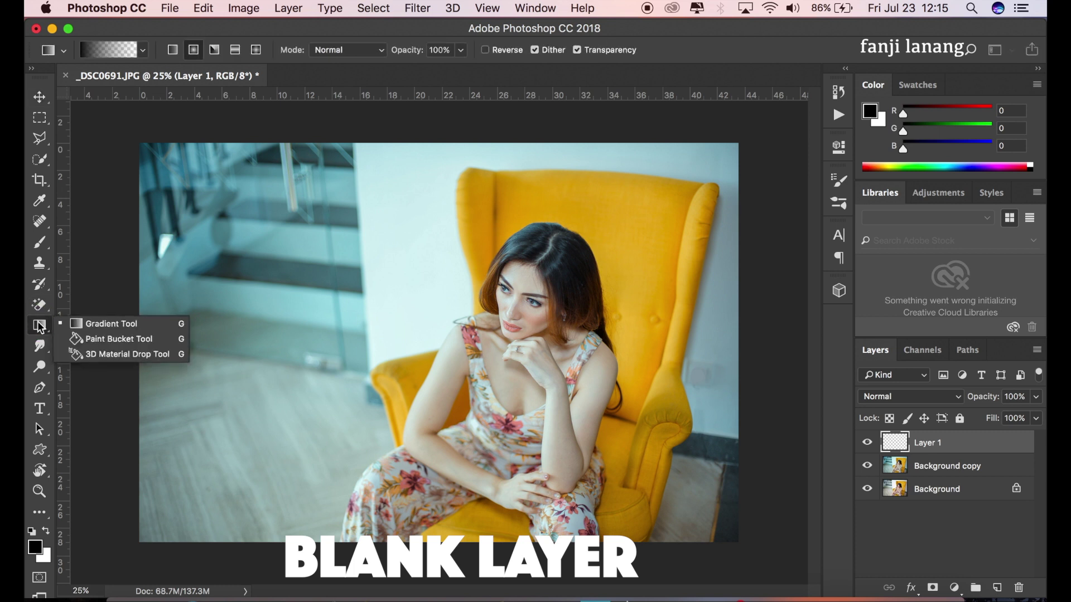
left_click_drag(39, 325, 83, 321)
left_click(109, 50)
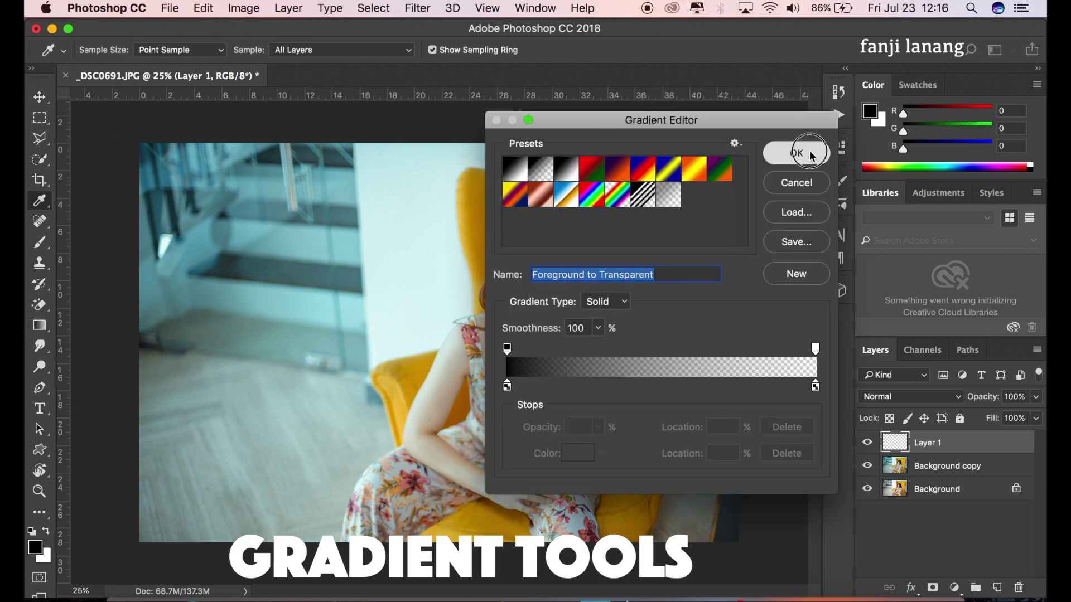
left_click(796, 152)
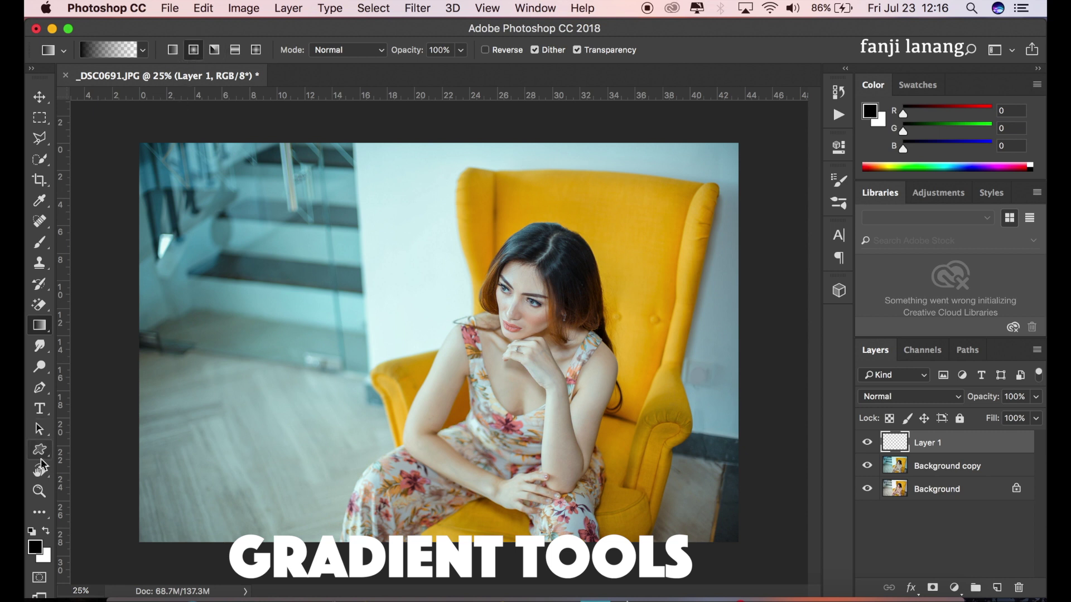
- Sample pale cyan cee8ed from the wall and drag the gradient diagonally from upper left
left_click(35, 547)
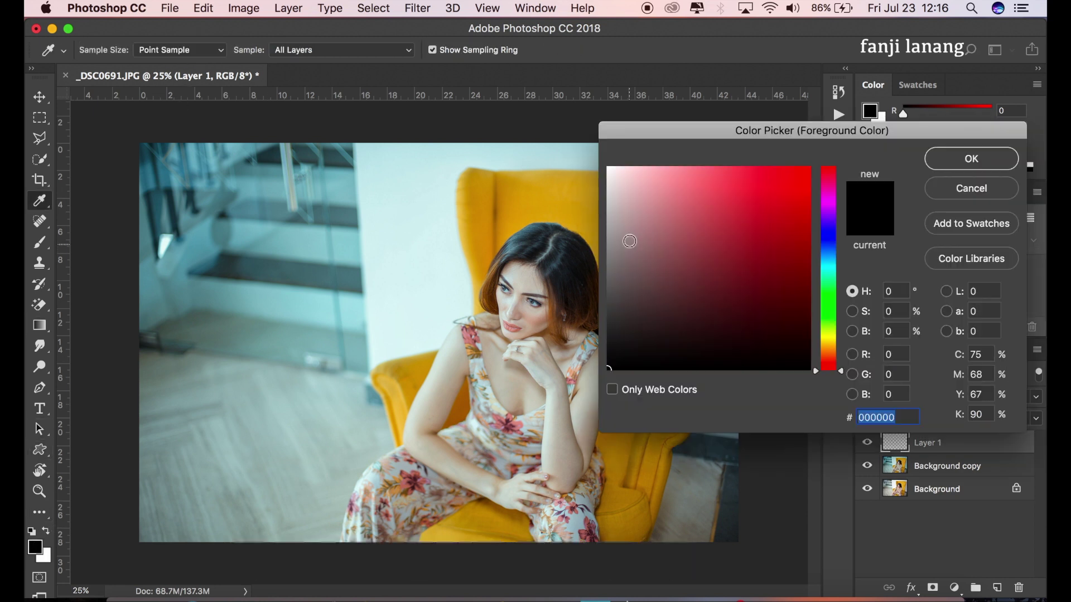
left_click(389, 156)
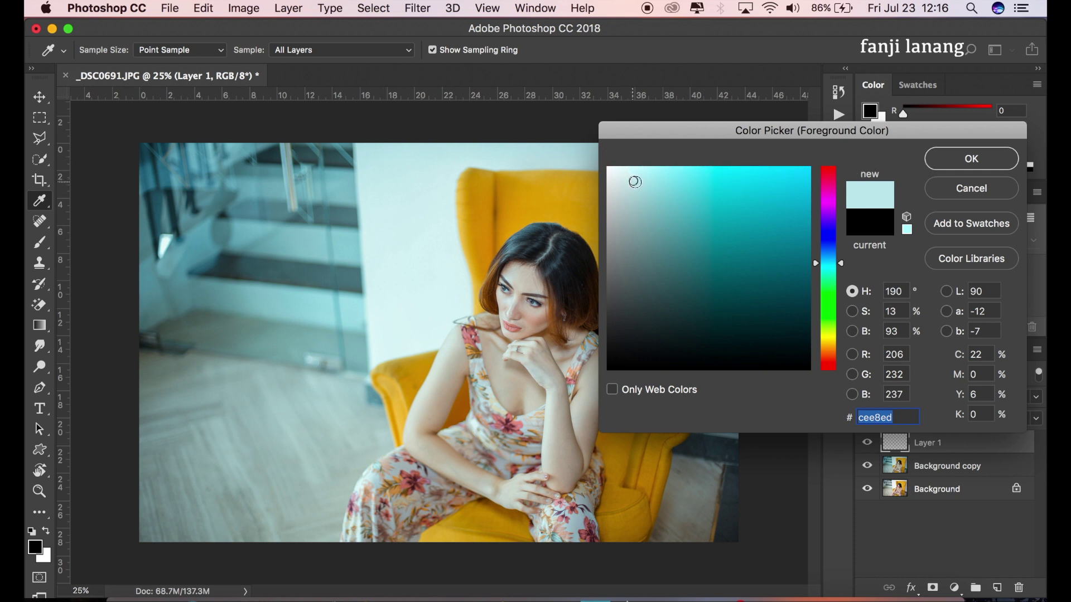
left_click(952, 162)
left_click_drag(170, 170, 456, 323)
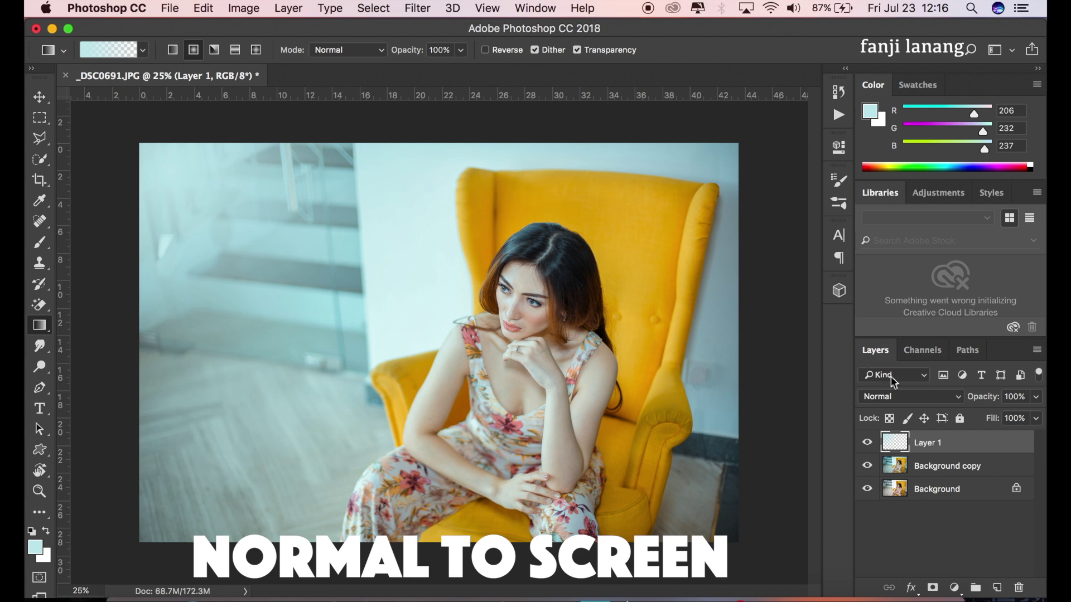
- Blend Layer 1 in Screen mode and toggle it to compare the haze
left_click(897, 396)
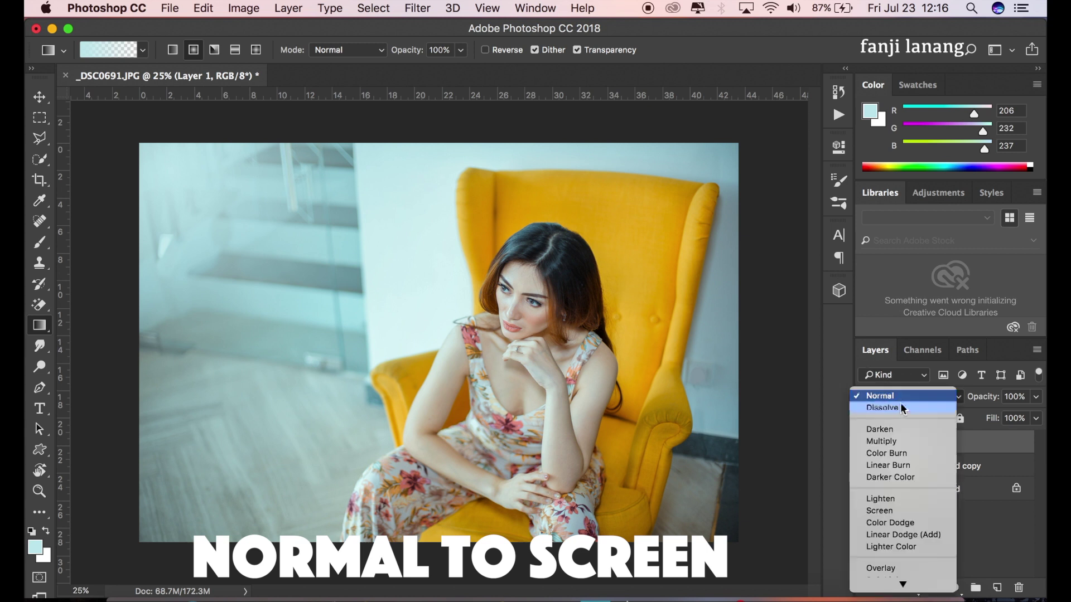
left_click(887, 511)
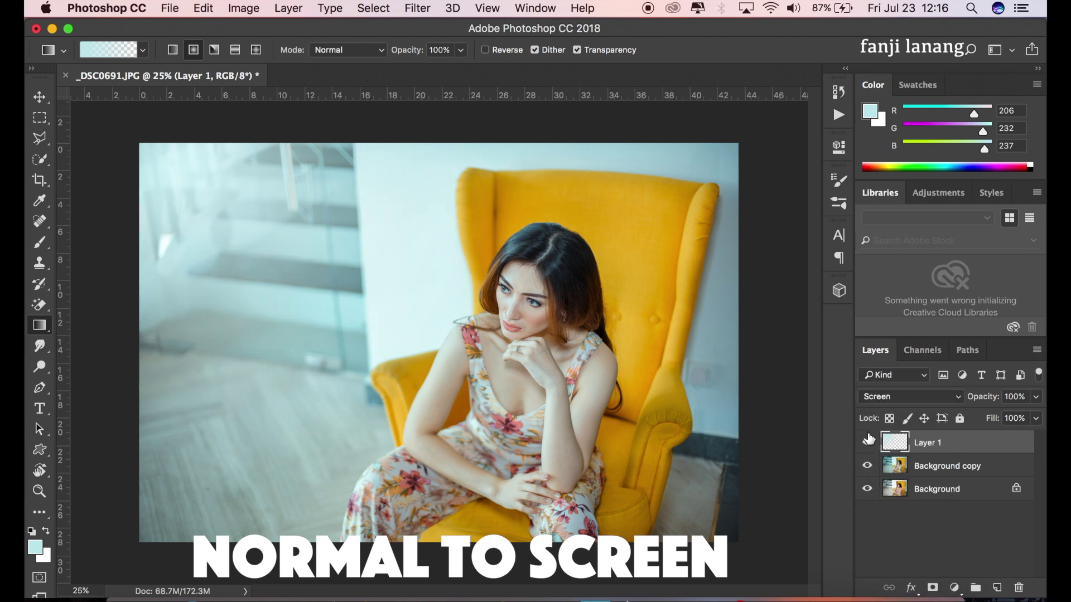
left_click(867, 442)
left_click(867, 442)
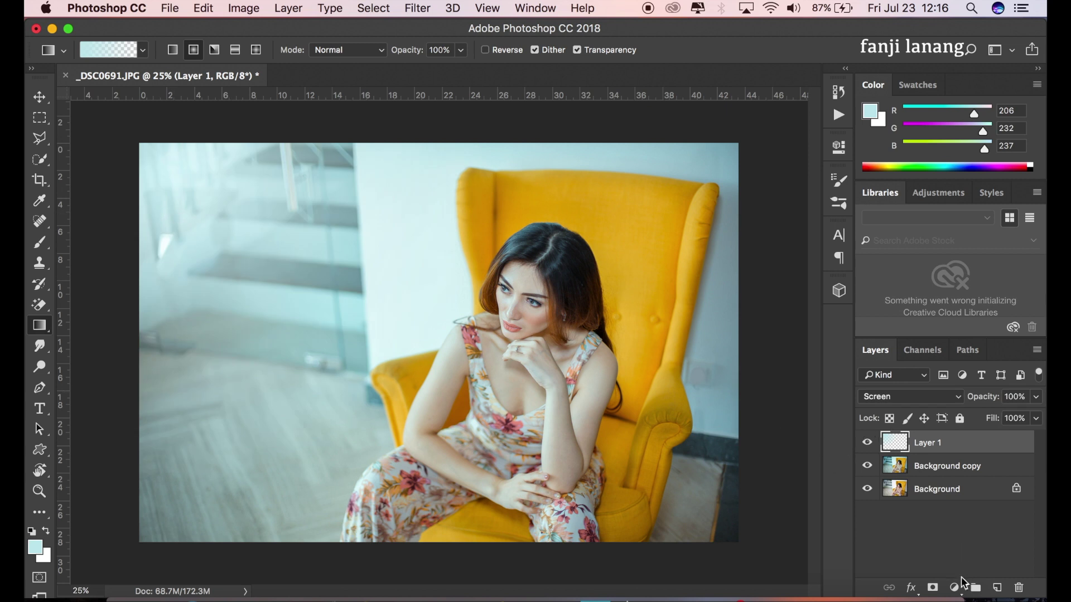
left_click(955, 588)
- Add a Selective Color layer raising the Blacks range's Black amount to +5%
left_click(966, 558)
left_click(745, 212)
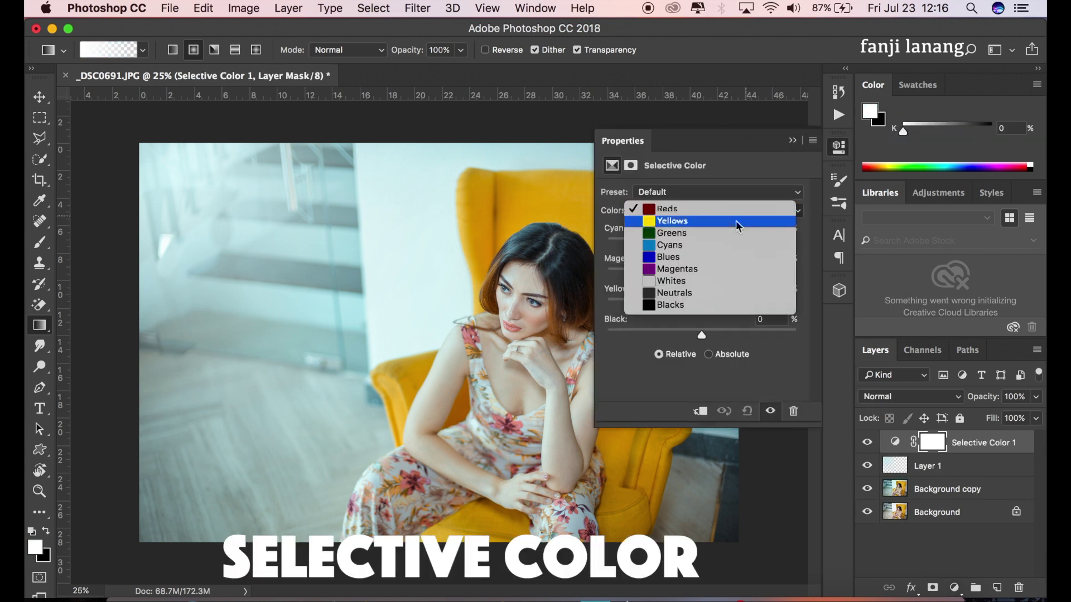
left_click(676, 305)
left_click(706, 333)
left_click_drag(706, 337, 709, 337)
left_click(792, 144)
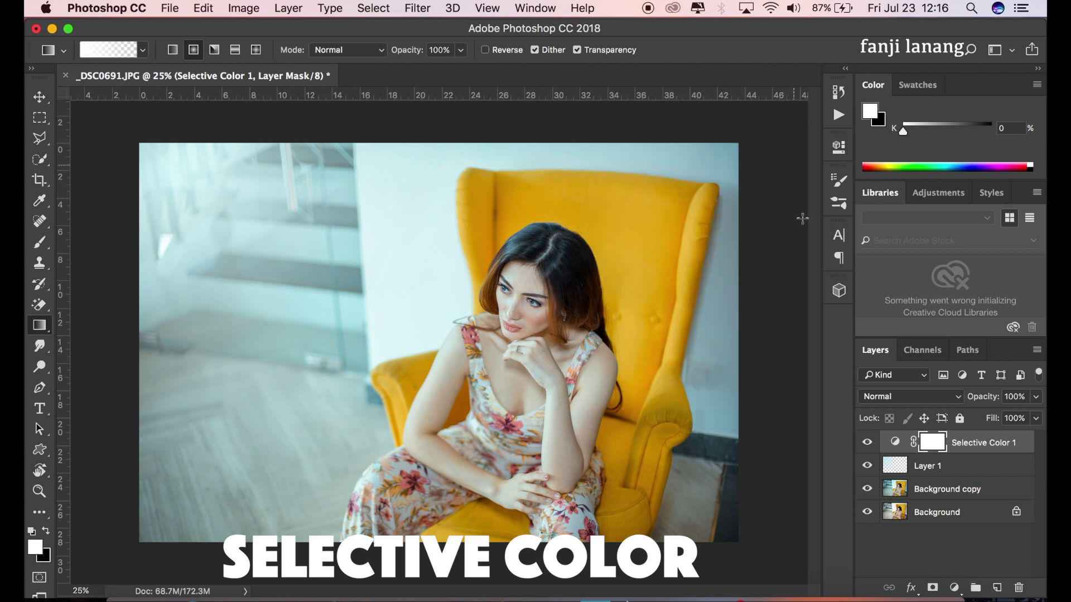
- Toggle the Selective Color layer to compare, then add an empty Layer 2
left_click(862, 442)
left_click(865, 443)
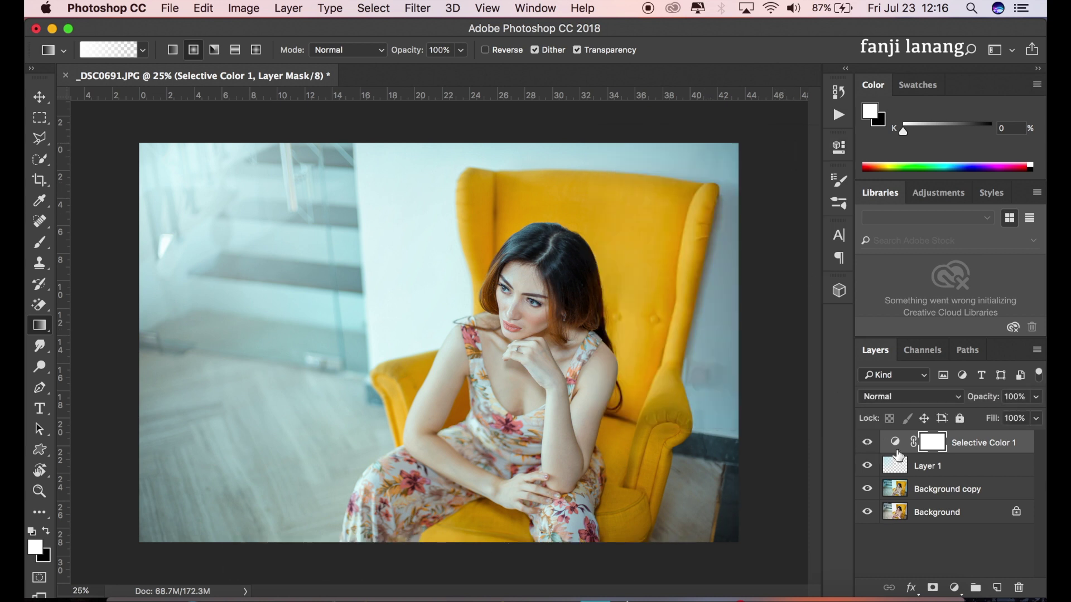
left_click(997, 588)
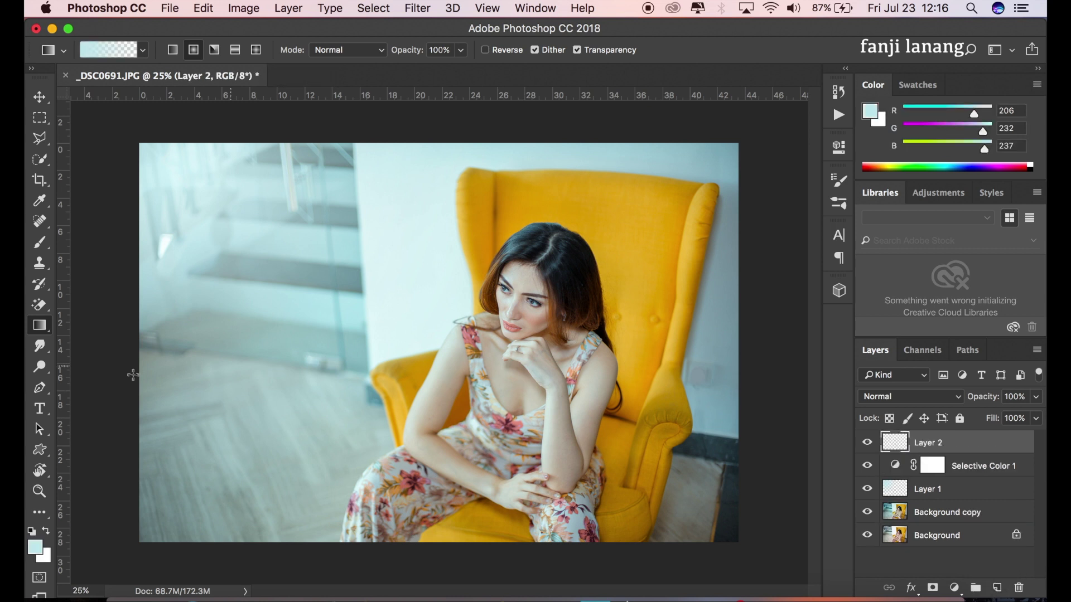
- Stamp the black signature brush at size 600 near the photo's bottom-left corner
left_click(40, 244)
left_click(109, 51)
left_click(82, 167)
left_click(684, 79)
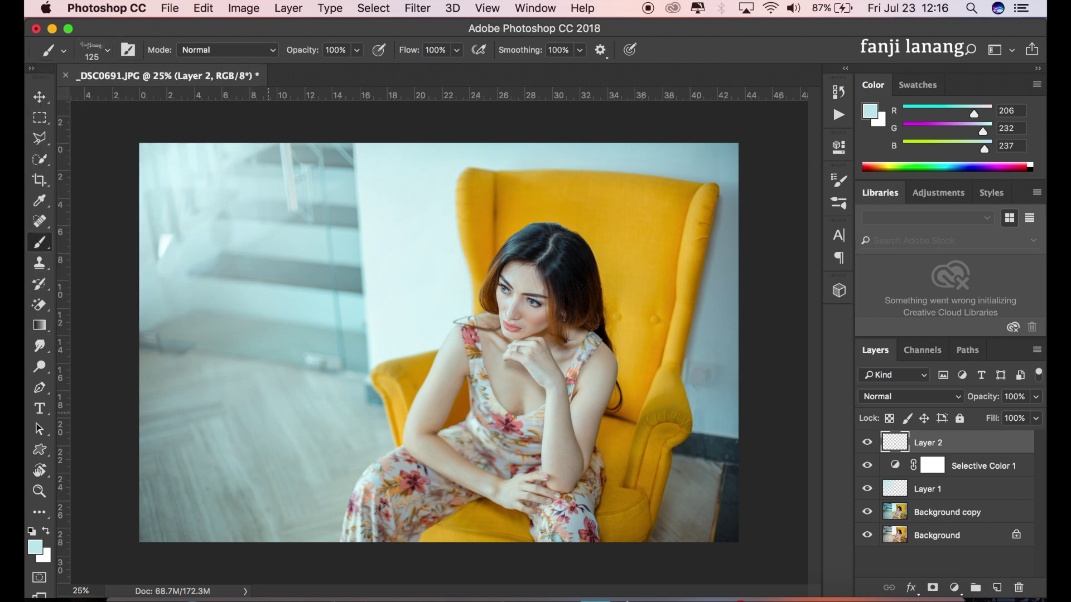
left_click(32, 531)
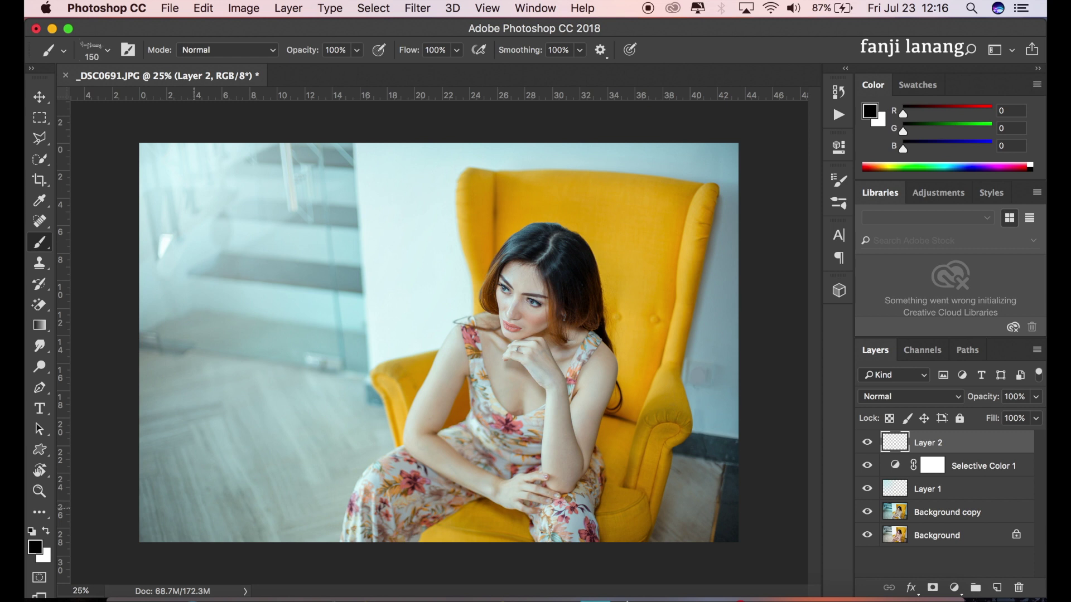
key("bracketright")
left_click(180, 526)
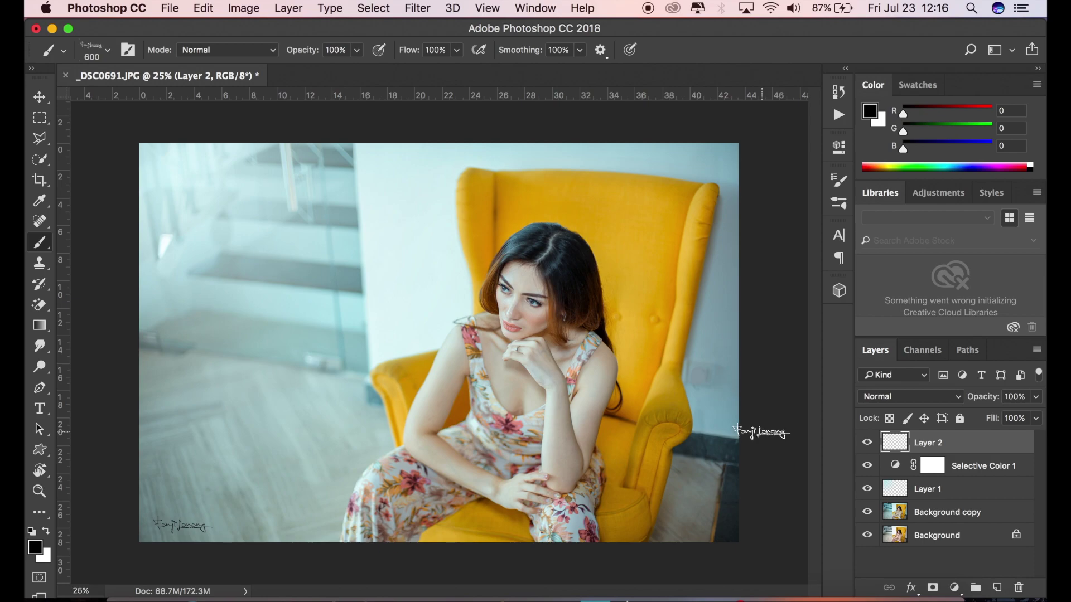